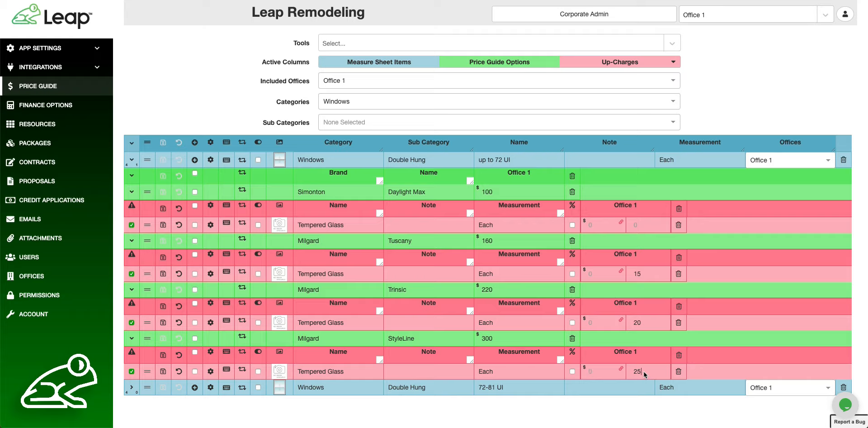
- Clear the Office 1 override prices of the Tempered Glass up-charges under StyleLine, Trinsic and Tuscany
key(BackSpace)
double_click(643, 323)
key(BackSpace)
double_click(645, 280)
key(BackSpace)
- Make Tempered Glass a percentage up-charge of .05, with overrides of .06 for Tuscany, .07 for Trinsic and .08 for StyleLine
click(572, 225)
text(.05)
click(644, 274)
text(.06)
click(644, 322)
text(.07)
click(645, 371)
text(.08)
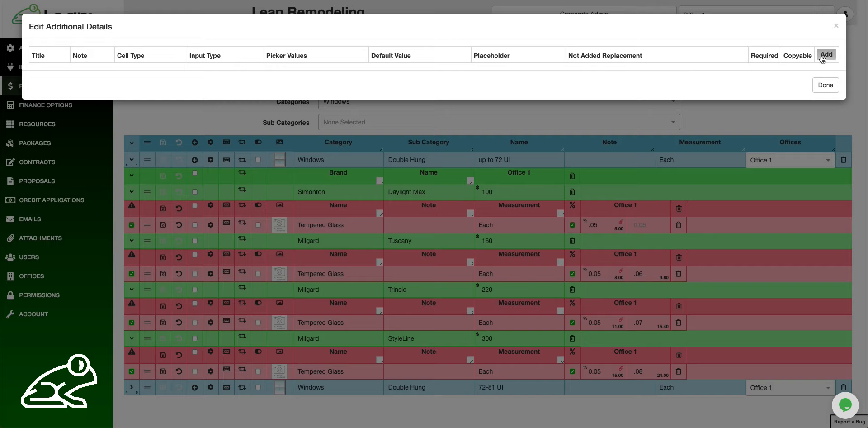
- Examine the additional-detail fields, including the cell and input type choices, and the edit settings of the Tempered Glass up-charge
click(823, 56)
click(73, 78)
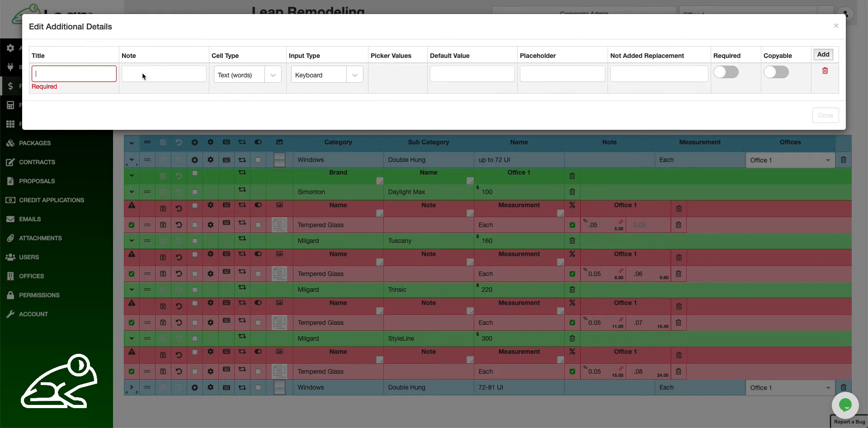
click(247, 78)
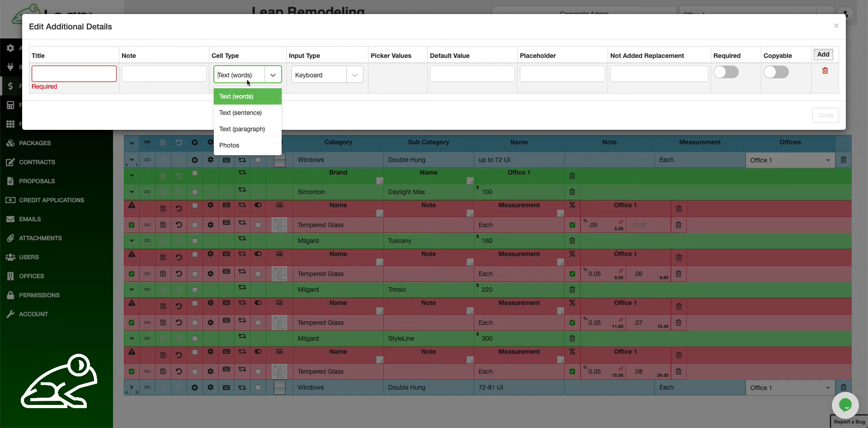
click(307, 73)
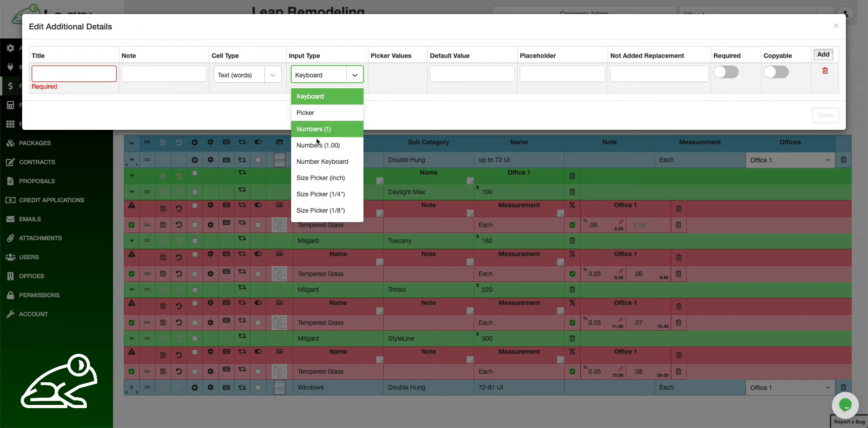
scroll(315, 176, down, 1)
scroll(316, 176, down, 2)
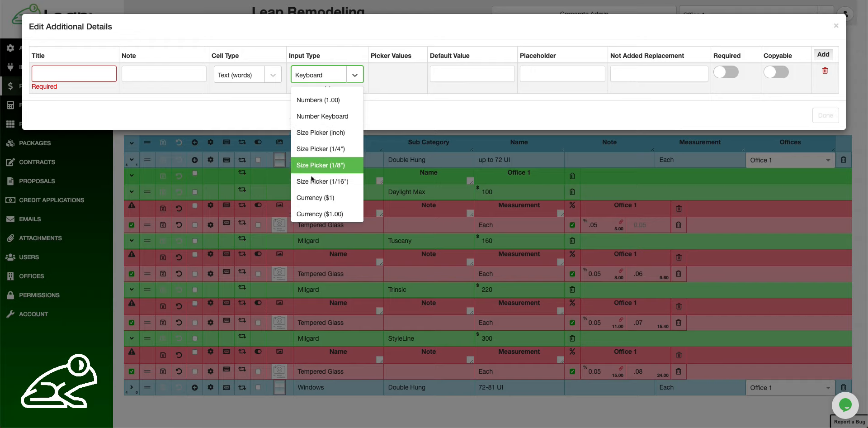
click(417, 97)
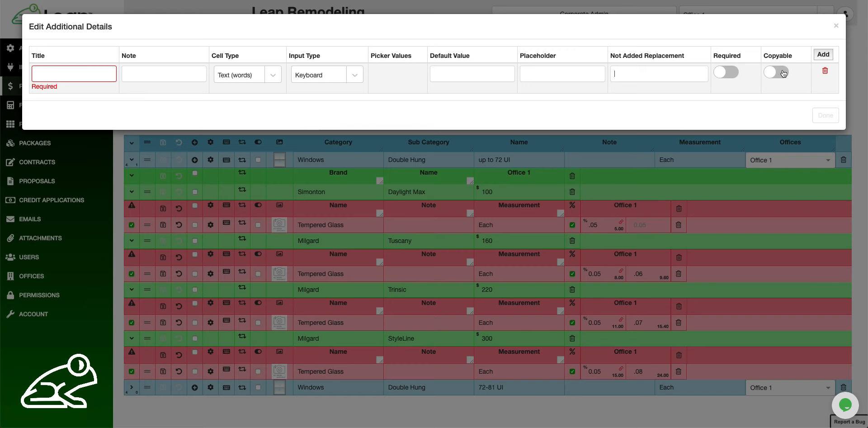
click(837, 26)
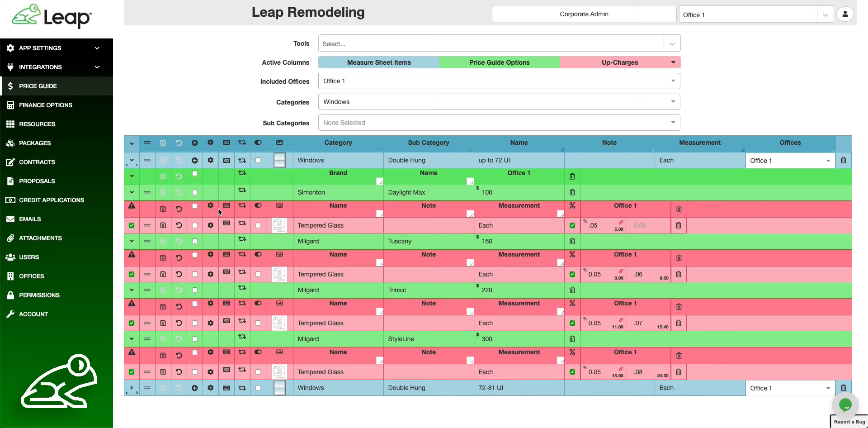
click(210, 225)
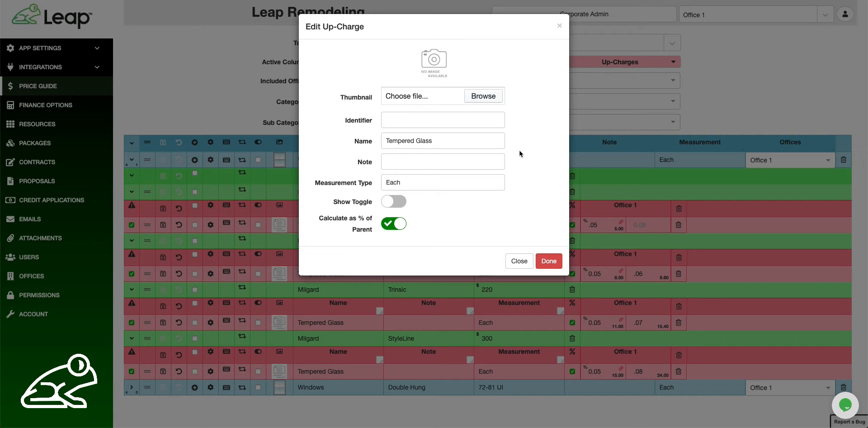
click(560, 27)
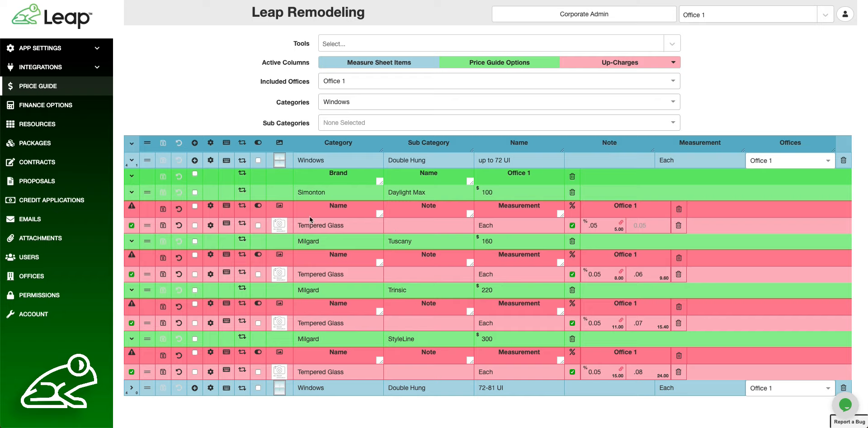
- Show the Tempered Glass up-charge as a toggle and disable it for Milgard Trinsic, saving the changes
click(258, 225)
click(285, 229)
click(164, 226)
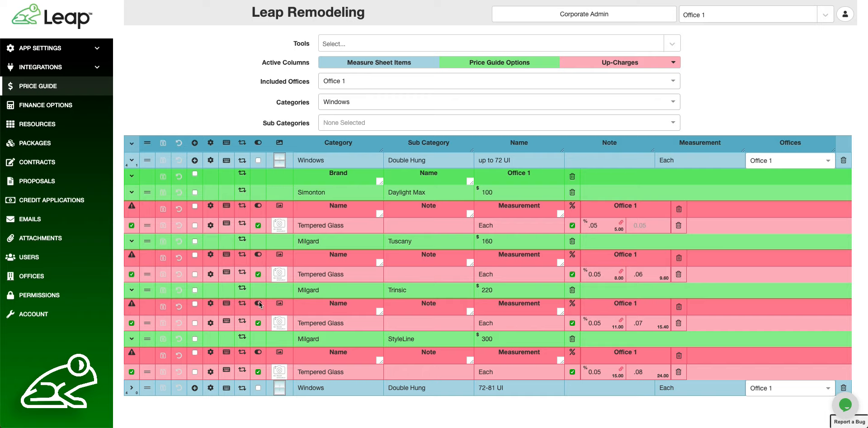
click(132, 323)
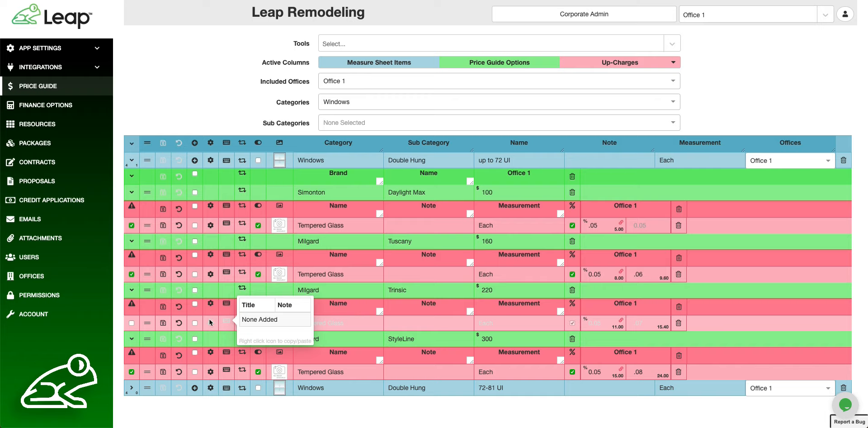
click(163, 324)
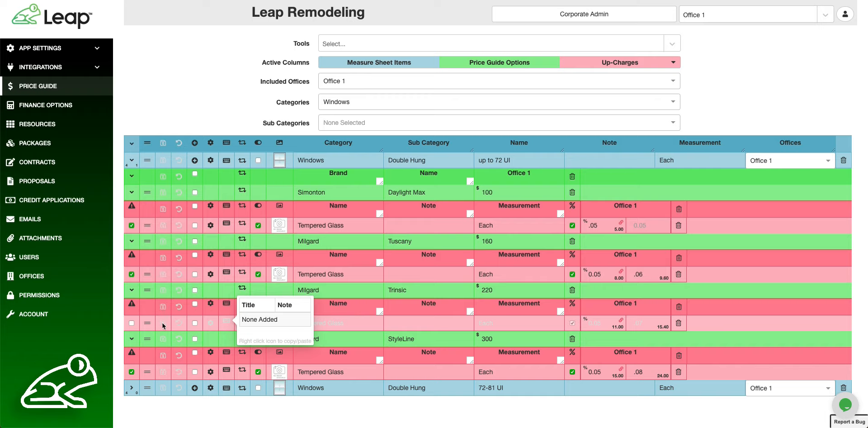
- Select the Tempered Glass up-charge and add it to the 72-81 UI Double Hung item
click(194, 225)
scroll(195, 271, down, 2)
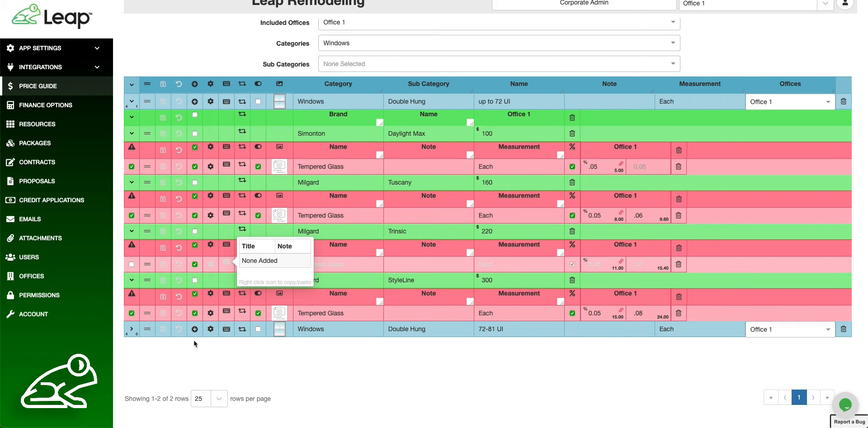
click(195, 386)
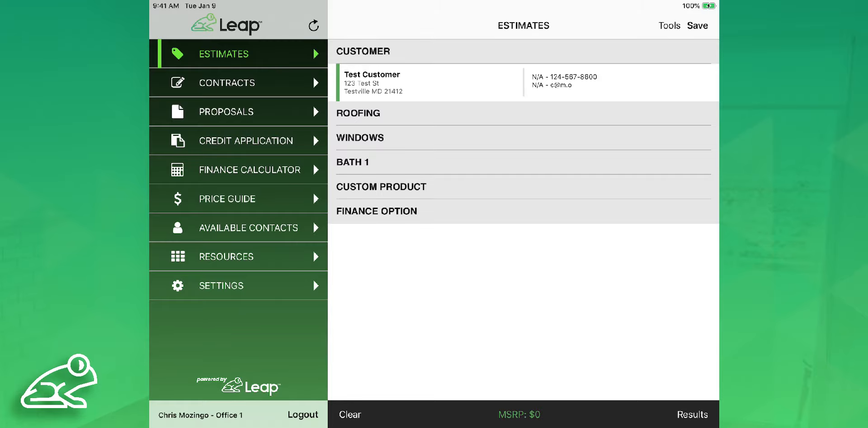
- In the Leap iPad app, add a Double Hung up to 72 UI window with quantity 1 to the Windows estimate
click(514, 140)
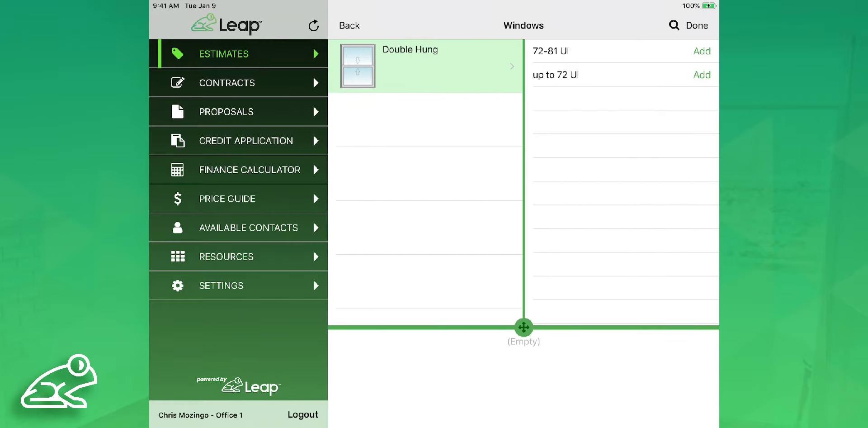
click(701, 74)
click(674, 362)
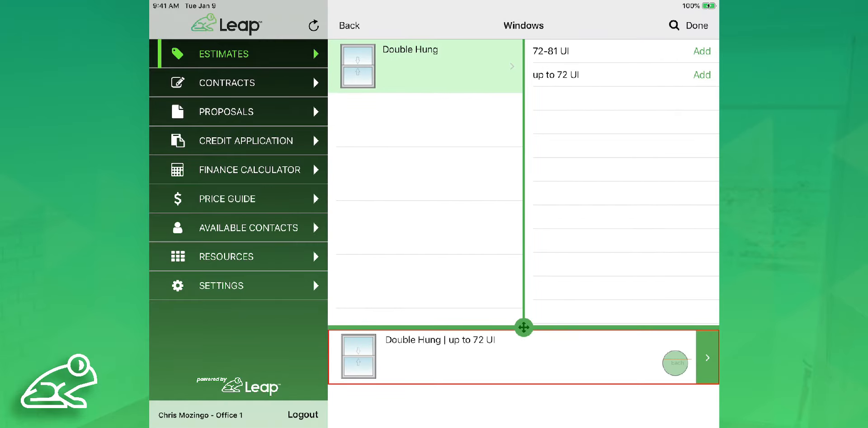
text(1)
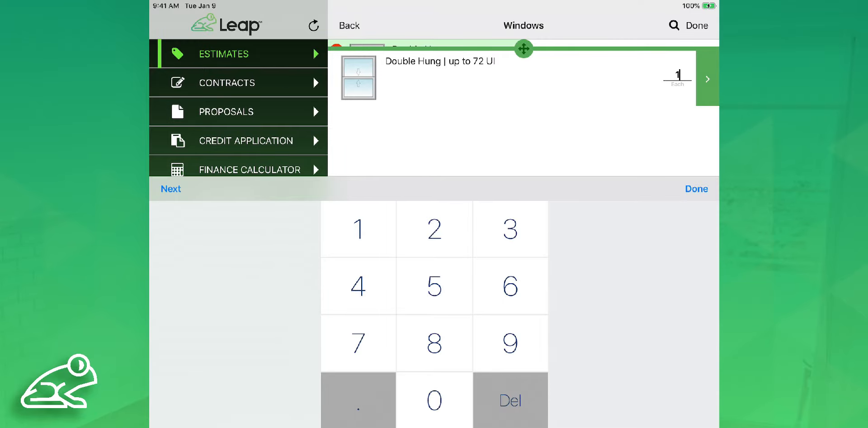
click(696, 190)
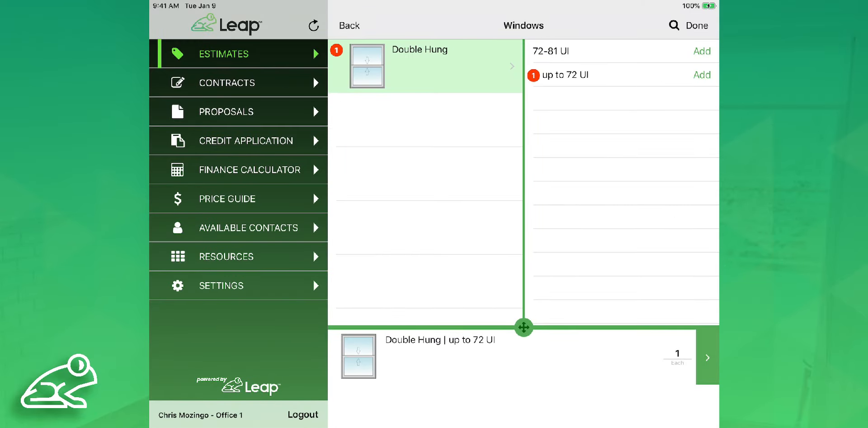
- Turn on Tempered Glass for the Double Hung up to 72 UI window and finish the Windows selection
click(708, 357)
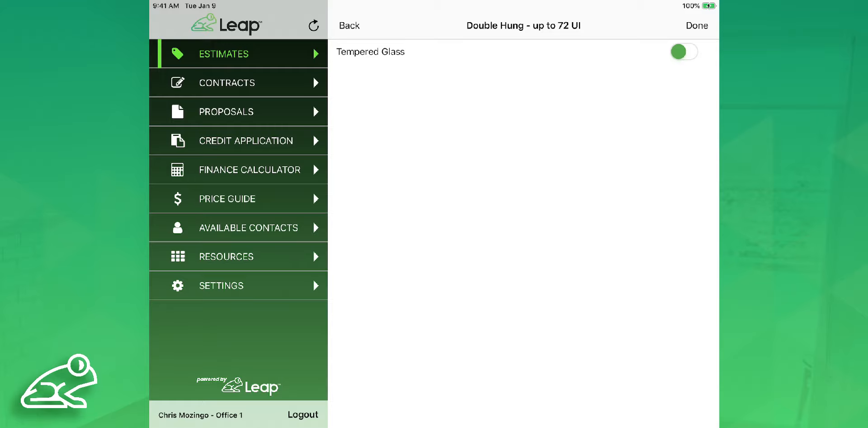
click(682, 55)
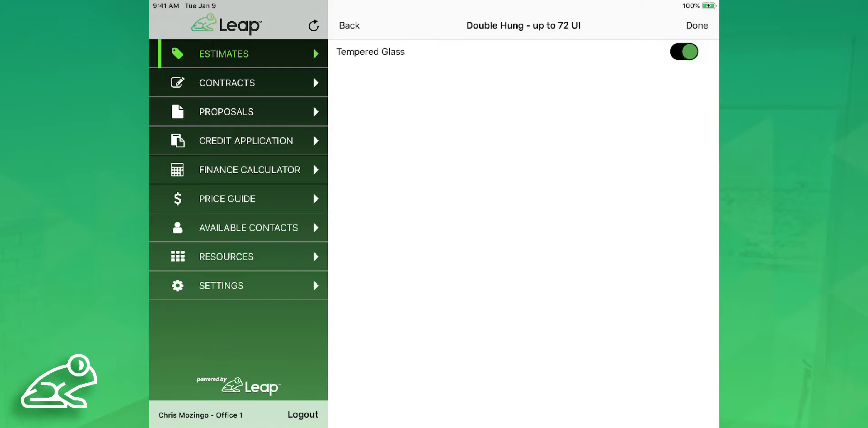
click(696, 26)
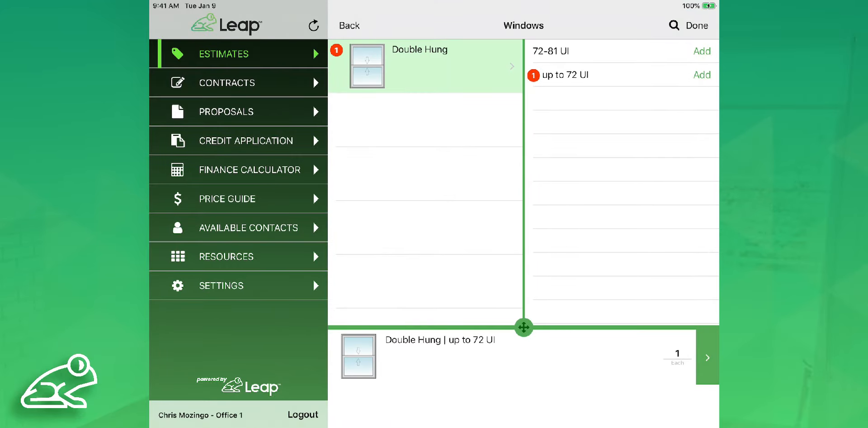
click(697, 25)
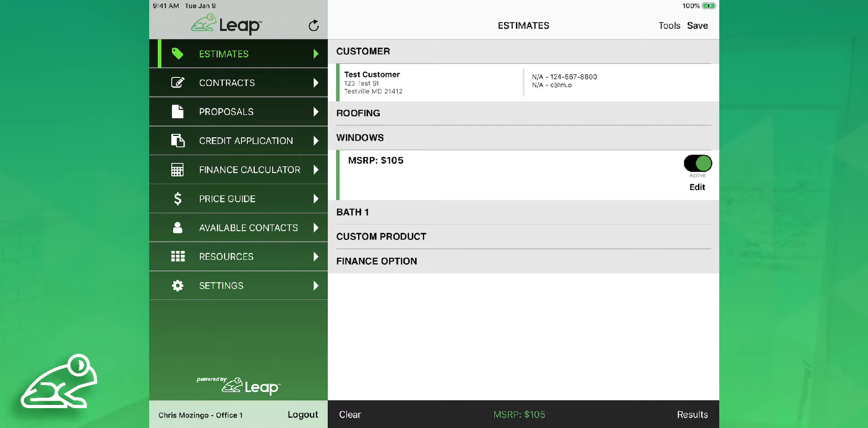
- Switch the Windows estimate to the Milgard Trinsic option and review its warning about accessories
click(698, 185)
drag(536, 66, 430, 63)
click(697, 26)
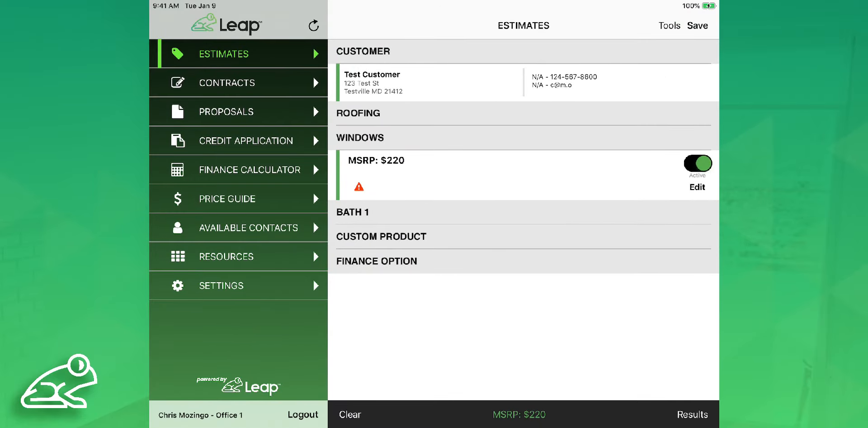
click(359, 187)
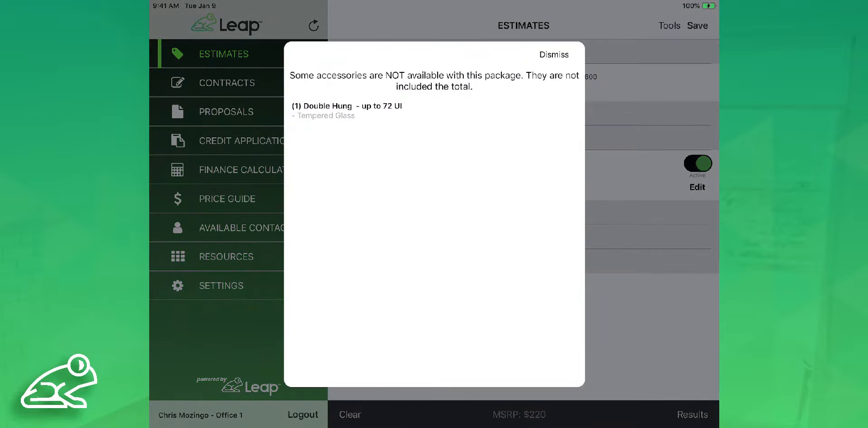
click(554, 54)
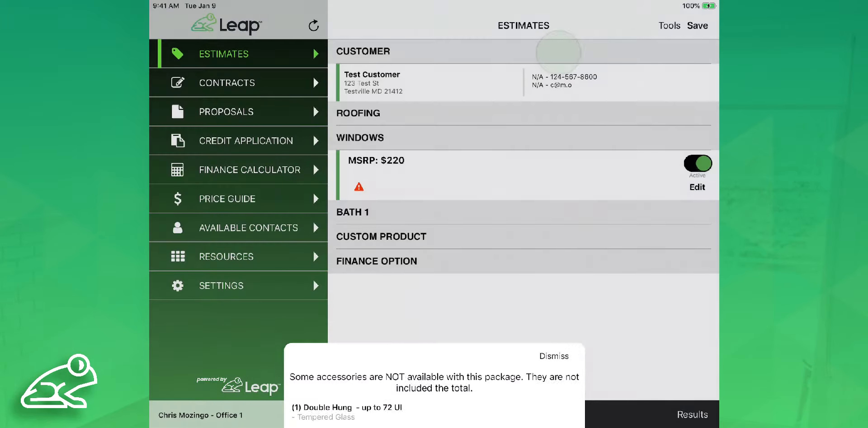